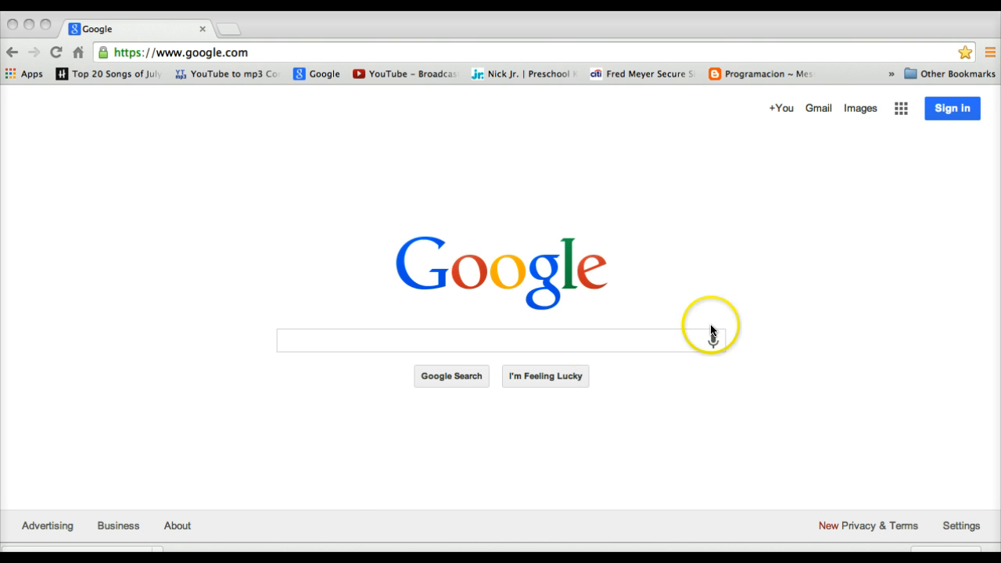
Begin sign-in and choose the second Google account from the chooser
click(873, 218)
click(365, 155)
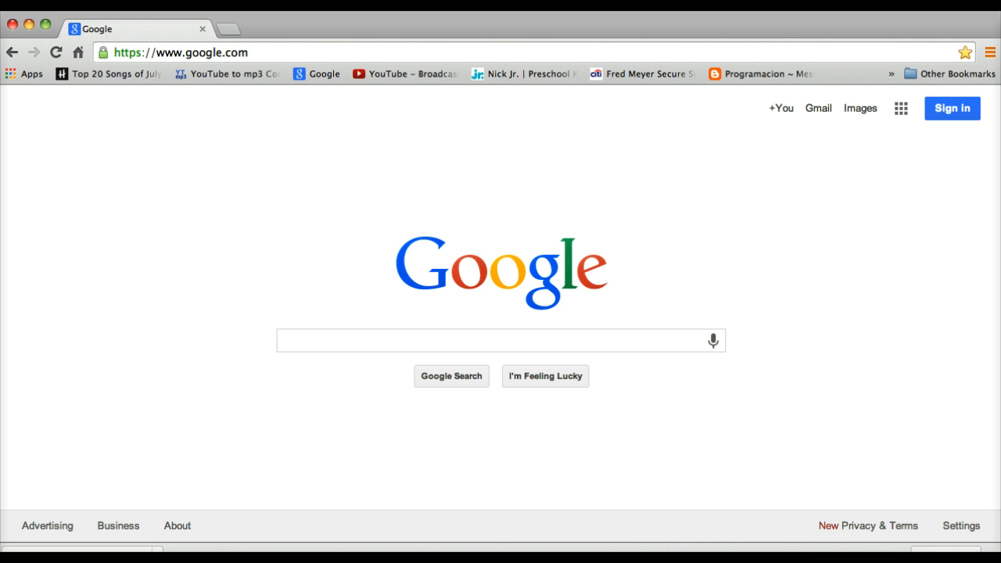
click(949, 107)
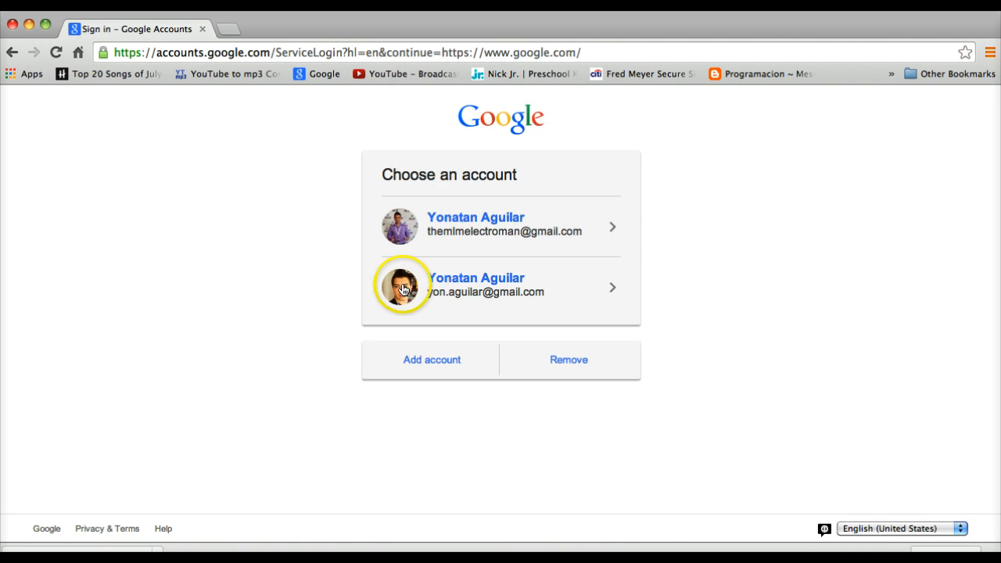
click(454, 301)
Enter the account password and submit to finish signing in
click(528, 407)
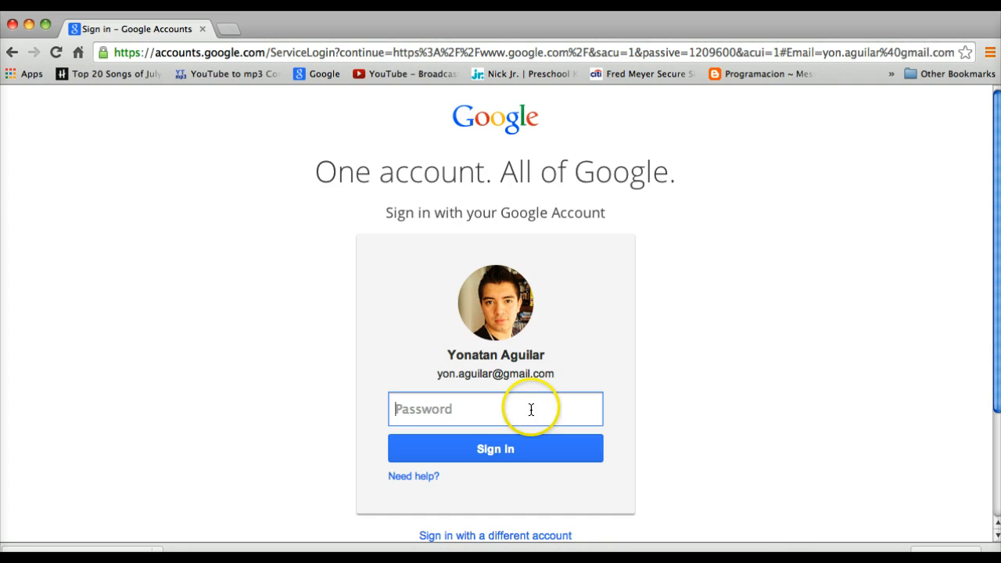
text(*******)
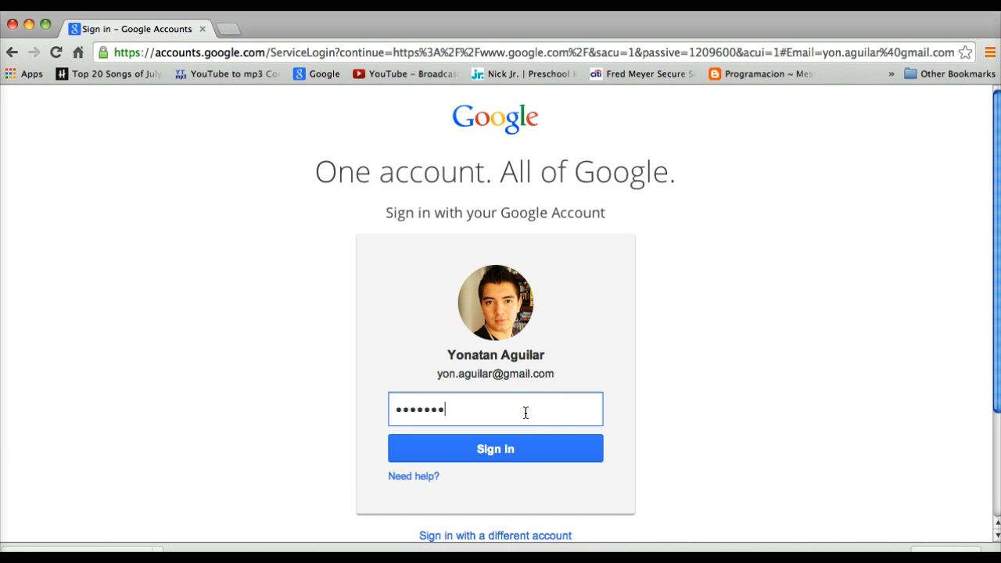
text(**)
key(BackSpace)
key(BackSpace)
key(BackSpace)
key(BackSpace)
key(BackSpace)
key(BackSpace)
text(***)
text(******)
key(Return)
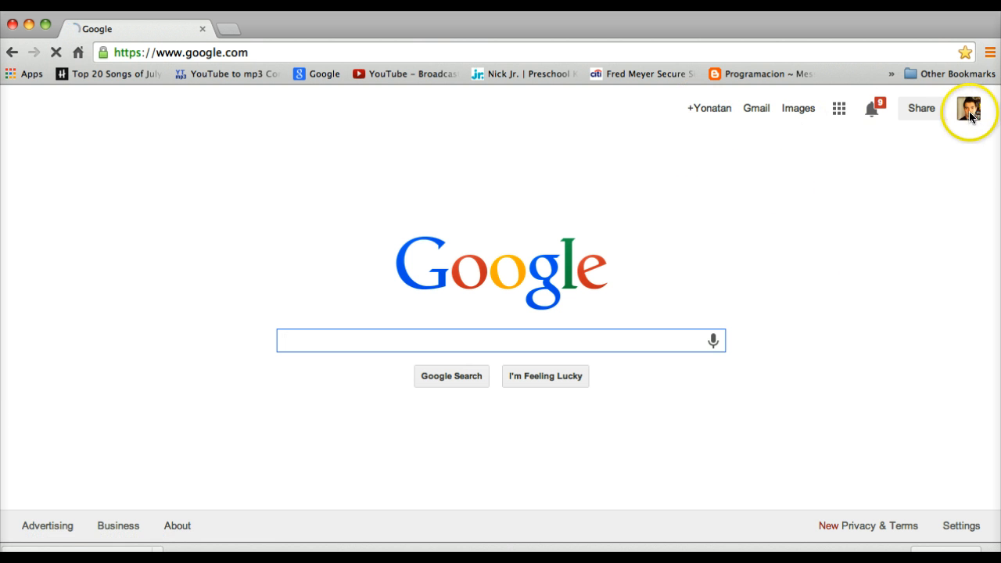
Go to the Google+ home stream and briefly view the account summary card
click(703, 108)
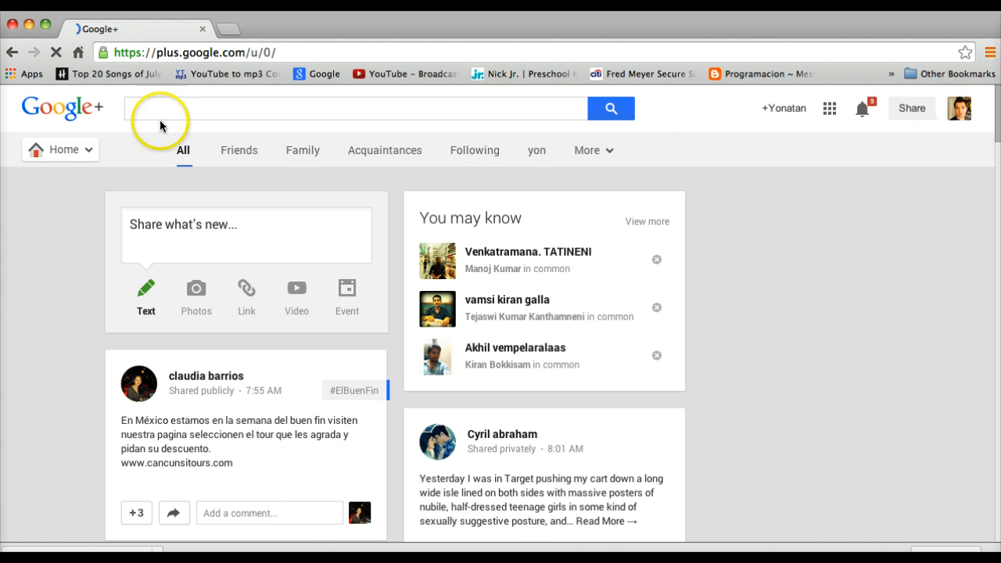
click(961, 114)
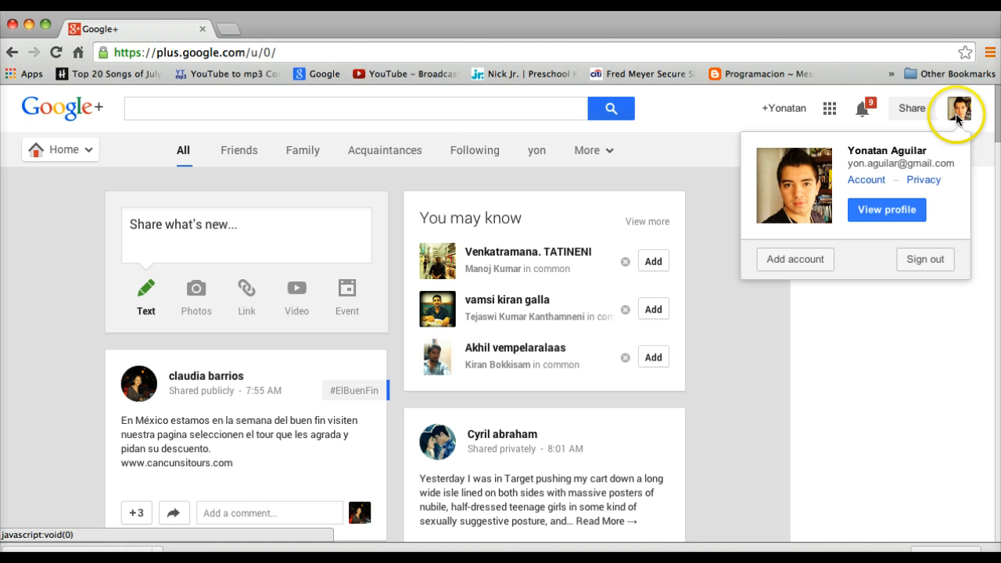
click(885, 205)
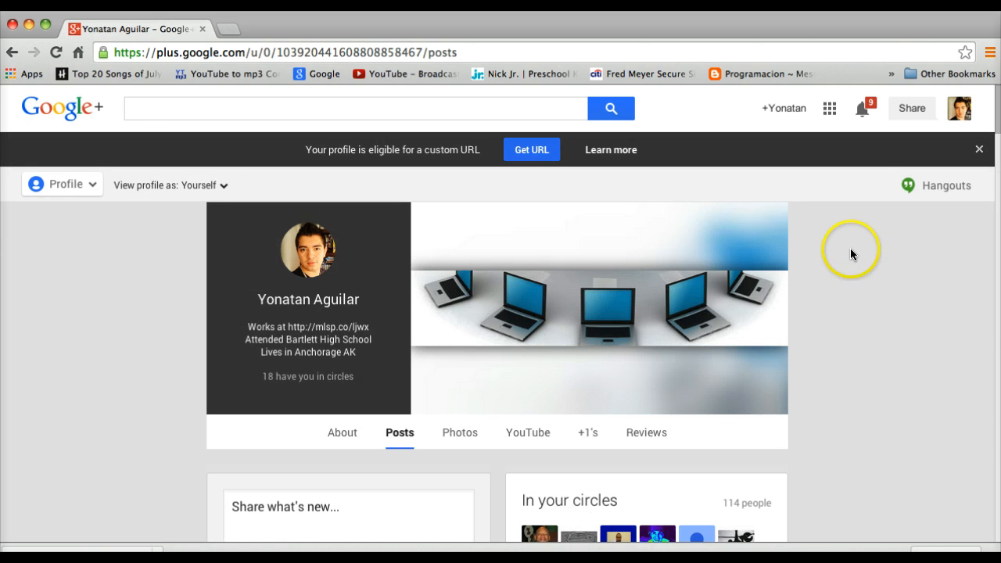
scroll(833, 227, down, 2)
scroll(834, 227, down, 5)
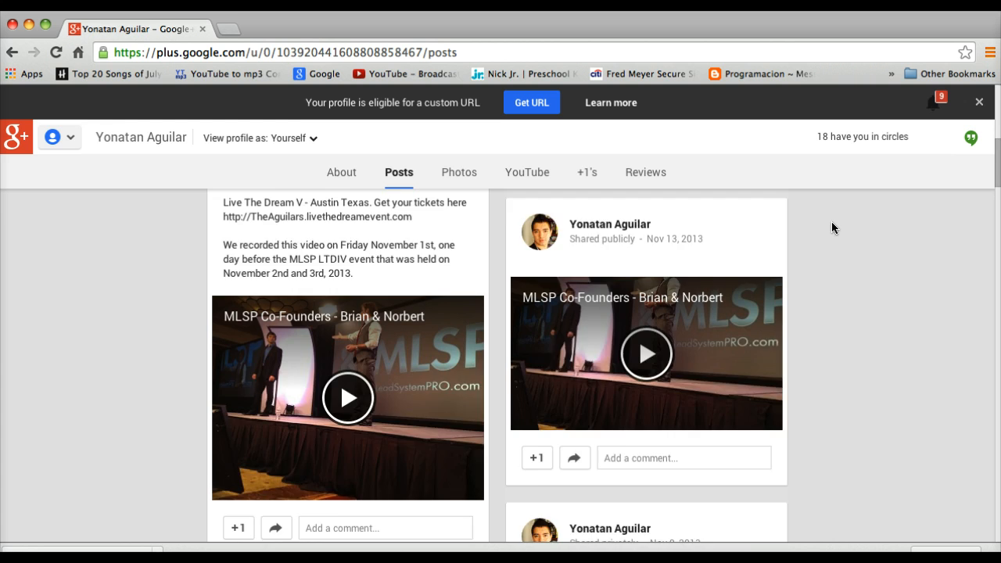
scroll(833, 227, down, 5)
scroll(831, 227, down, 5)
scroll(831, 227, up, 5)
scroll(831, 226, up, 10)
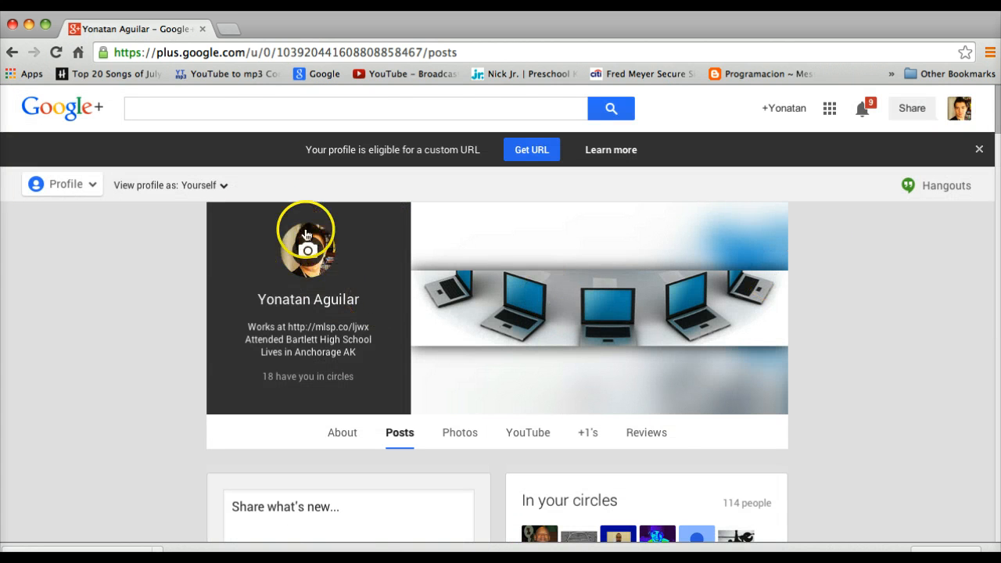
mouse_move(599, 308)
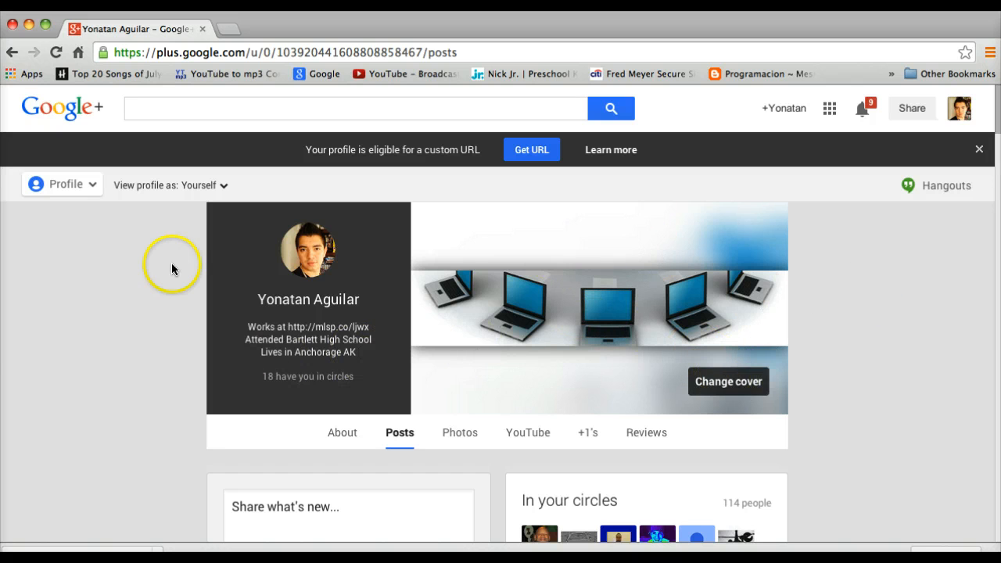
scroll(137, 295, down, 3)
scroll(138, 295, up, 3)
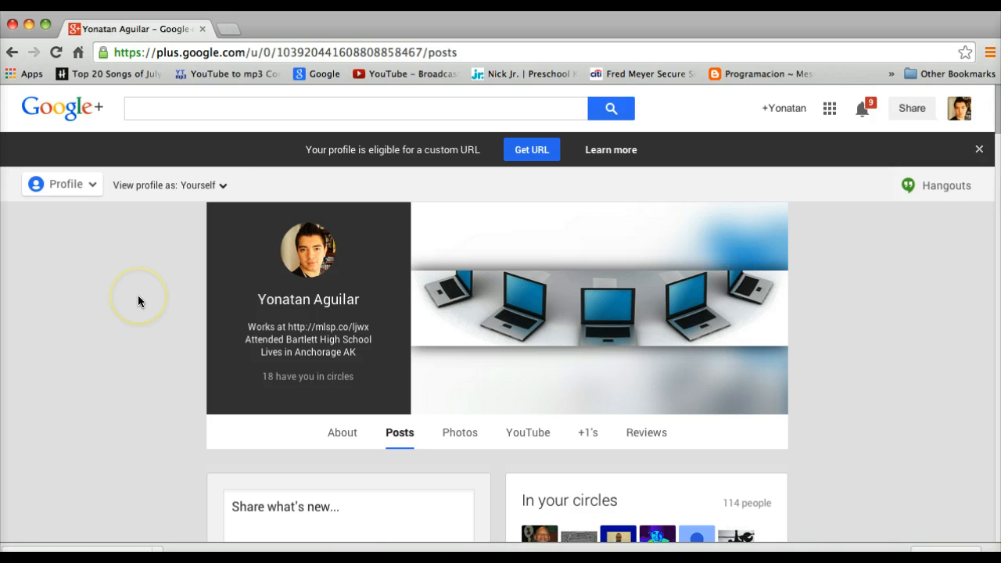
Review the profile's web address and the custom URL eligibility banner
click(469, 50)
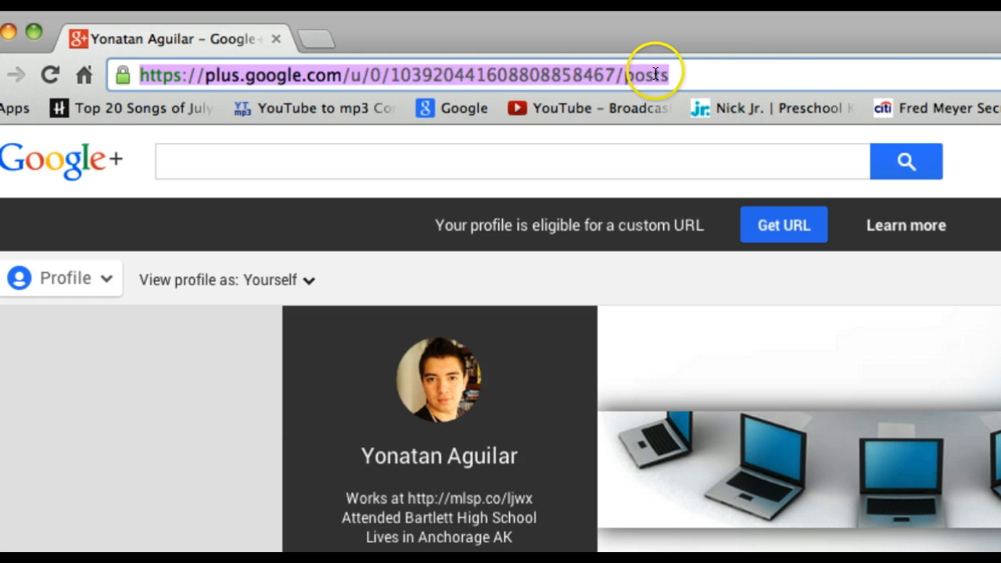
click(513, 72)
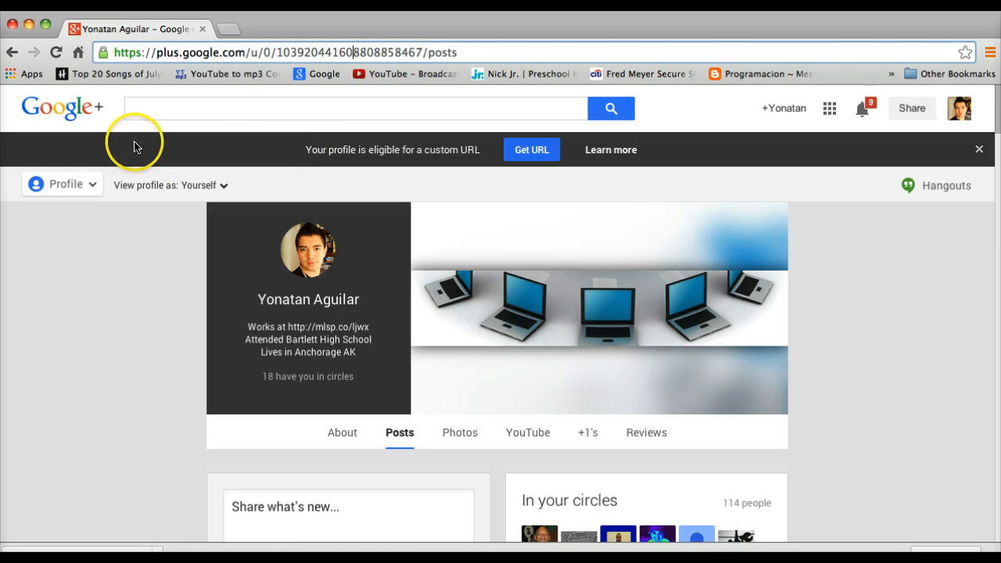
drag(306, 150, 548, 151)
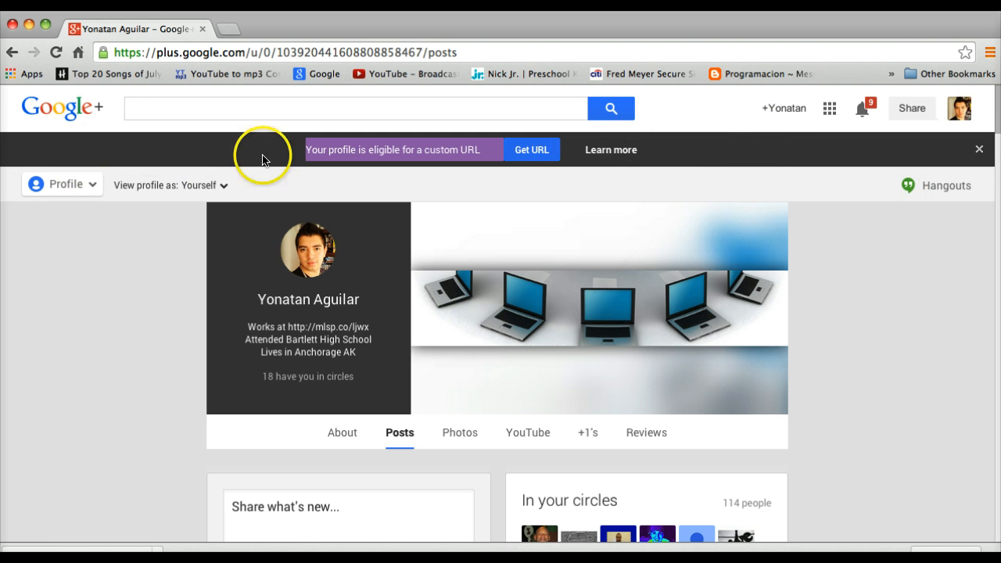
click(911, 289)
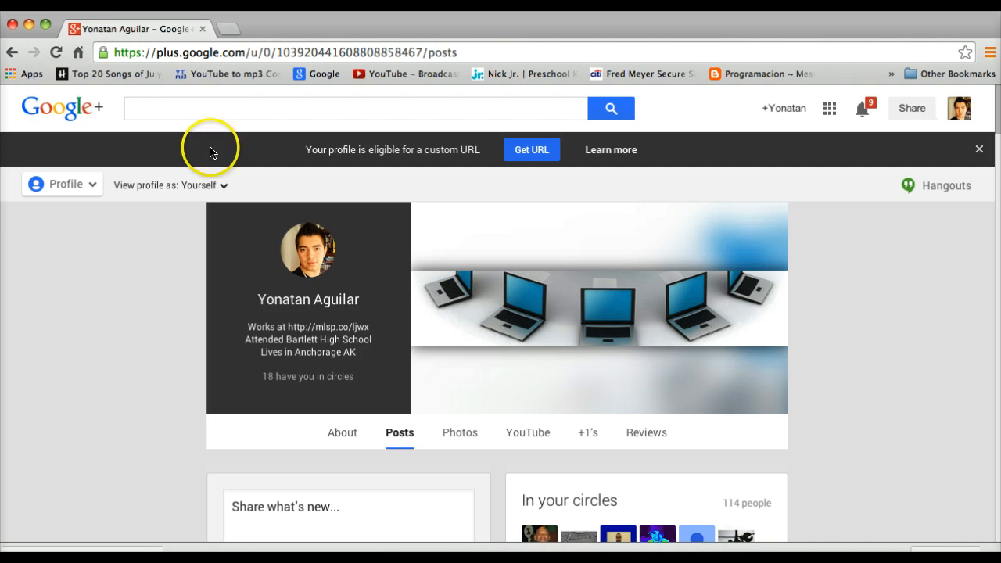
scroll(182, 273, down, 1)
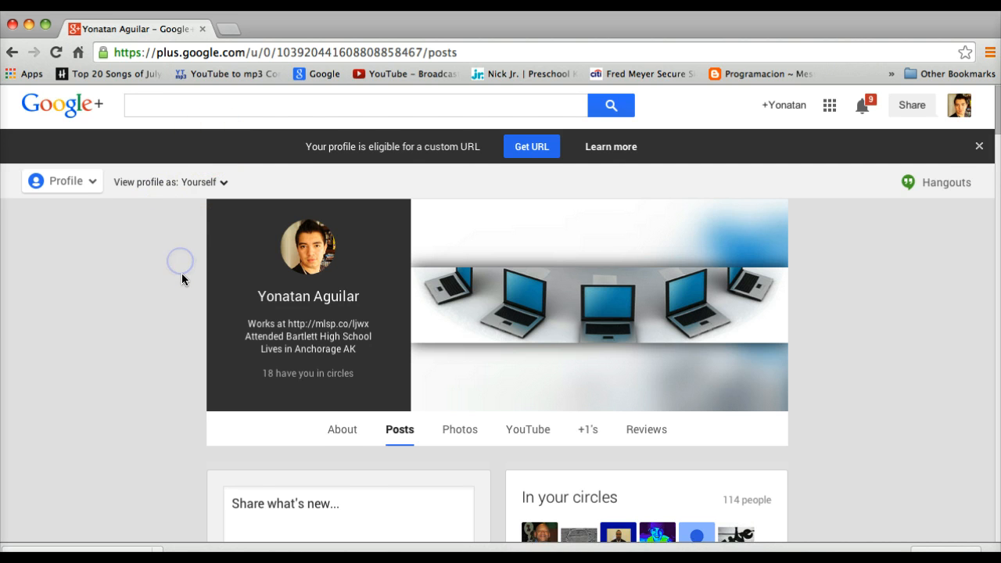
scroll(181, 274, up, 1)
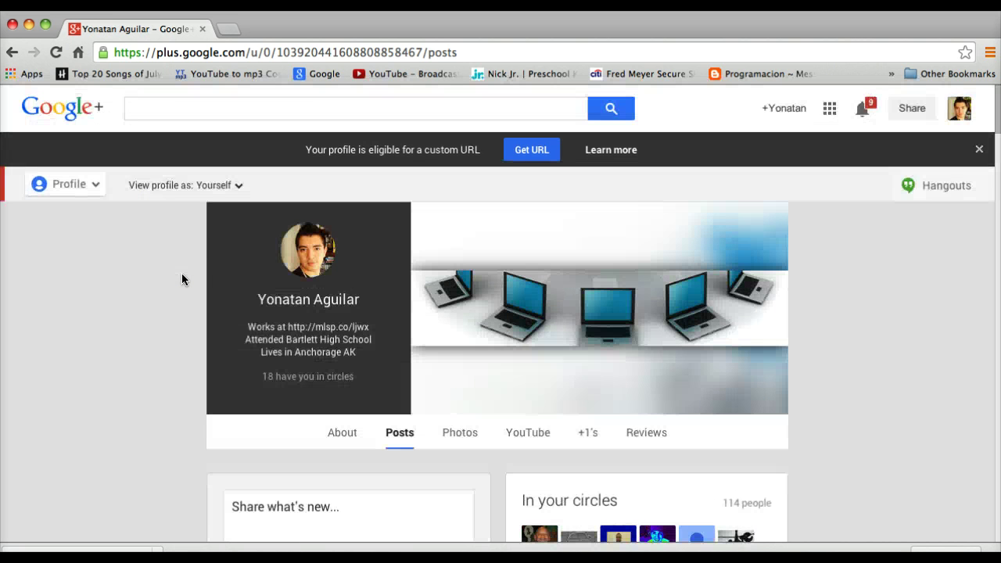
Start Get URL and review the current public profile address in the dialog
click(535, 150)
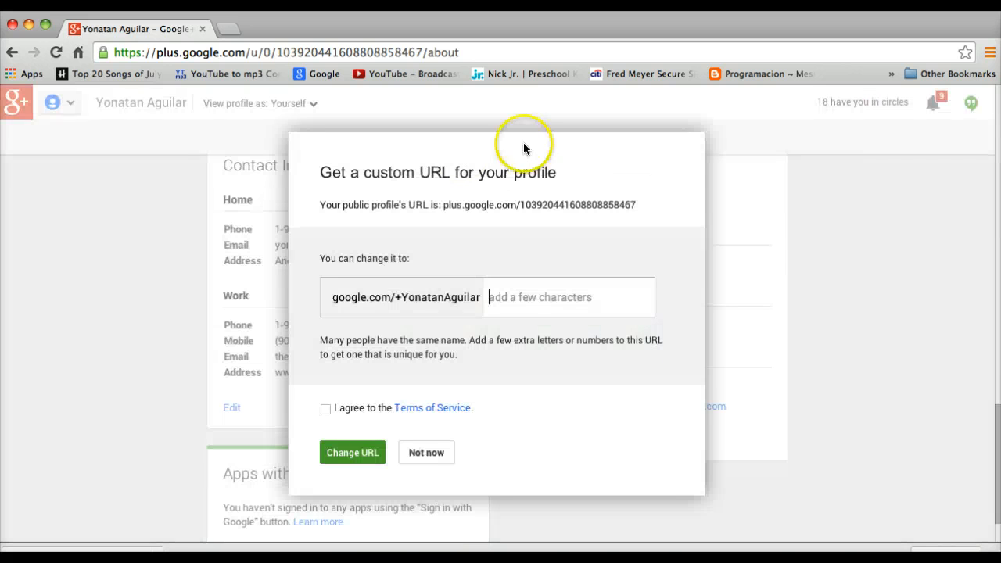
click(523, 297)
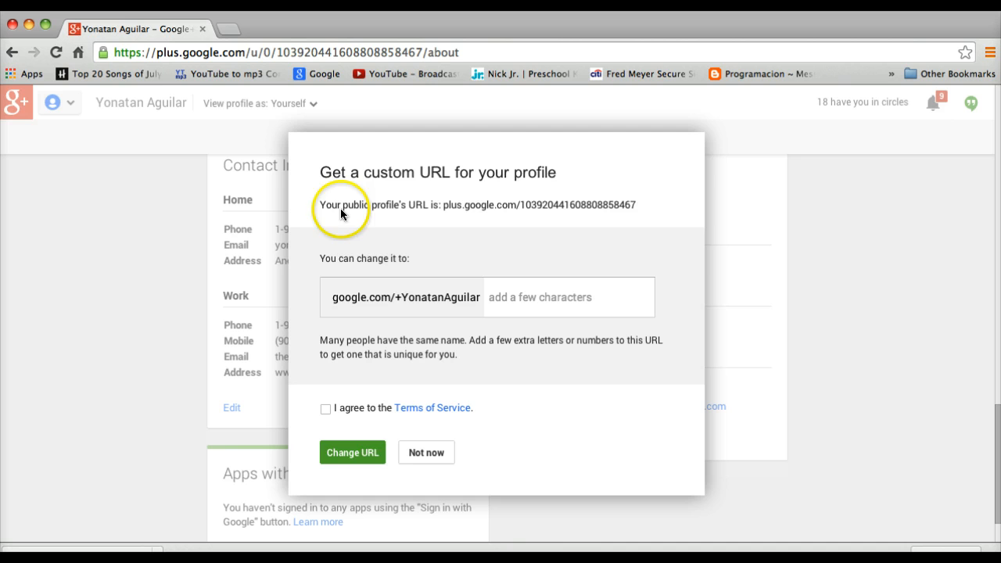
drag(443, 205, 632, 198)
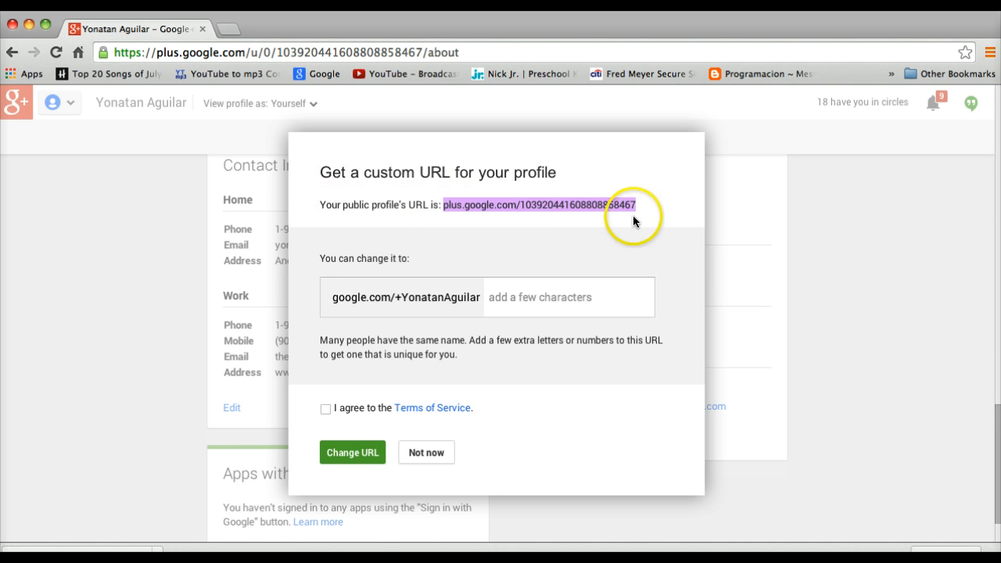
click(519, 202)
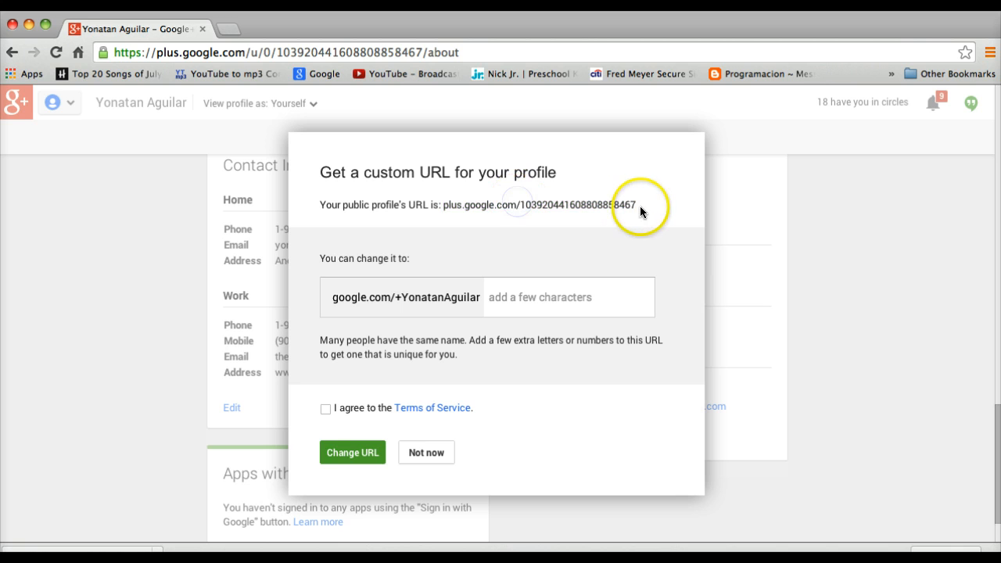
Inspect the URL's ending digits and focus the add-characters field
drag(638, 205, 480, 224)
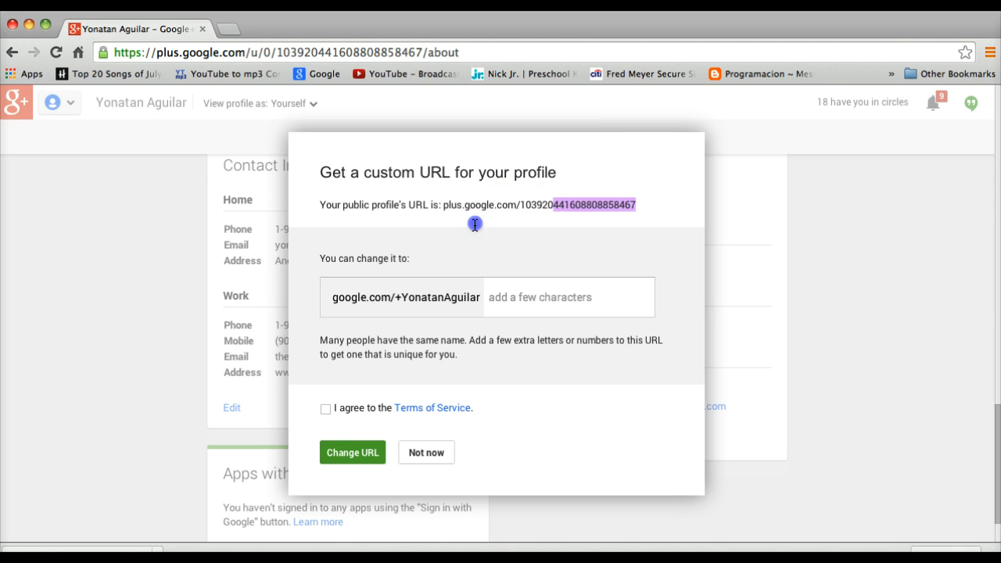
drag(380, 279, 401, 297)
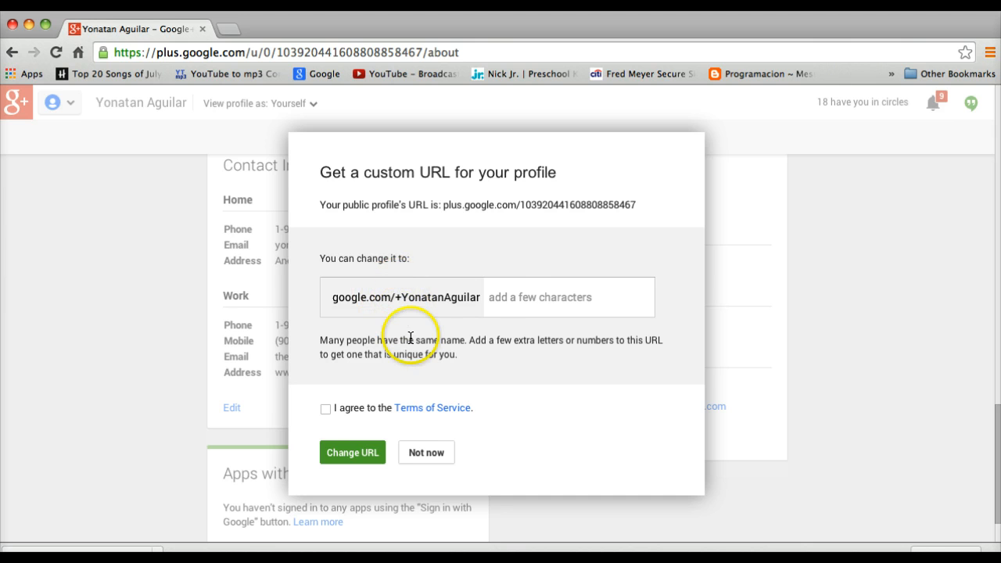
click(562, 295)
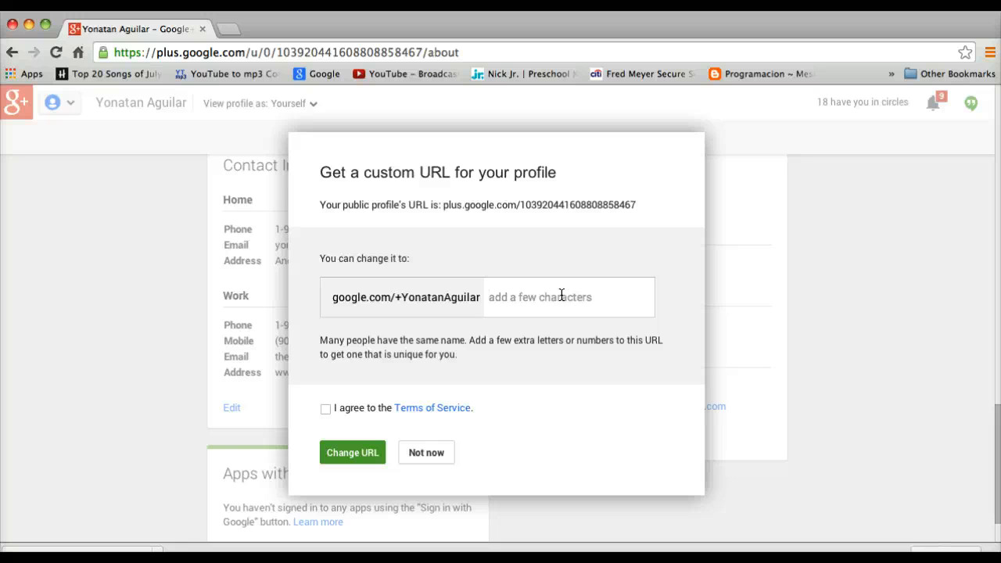
text(7)
Accept the Terms of Service and submit the +YonatanAguilar7 URL change
click(326, 408)
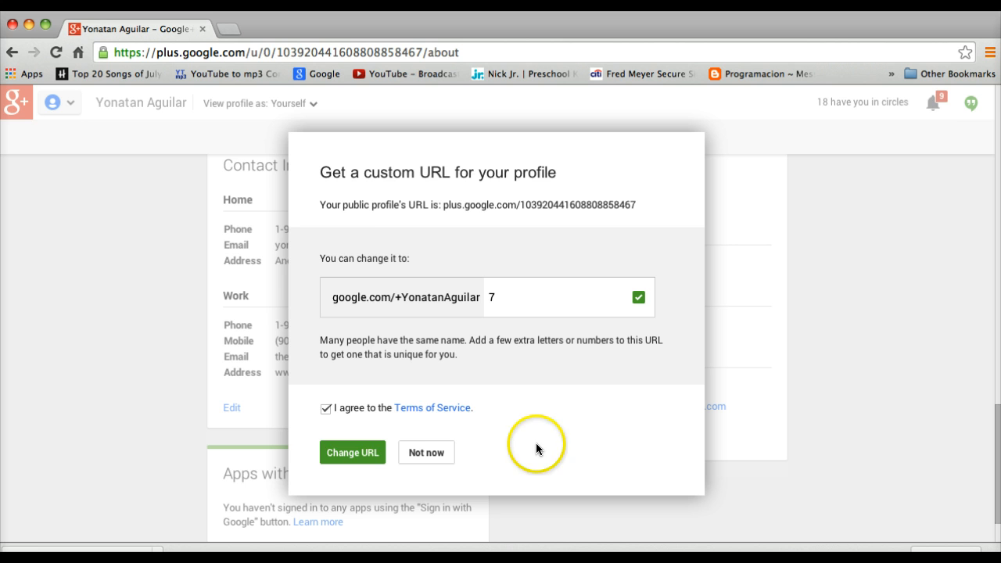
click(359, 448)
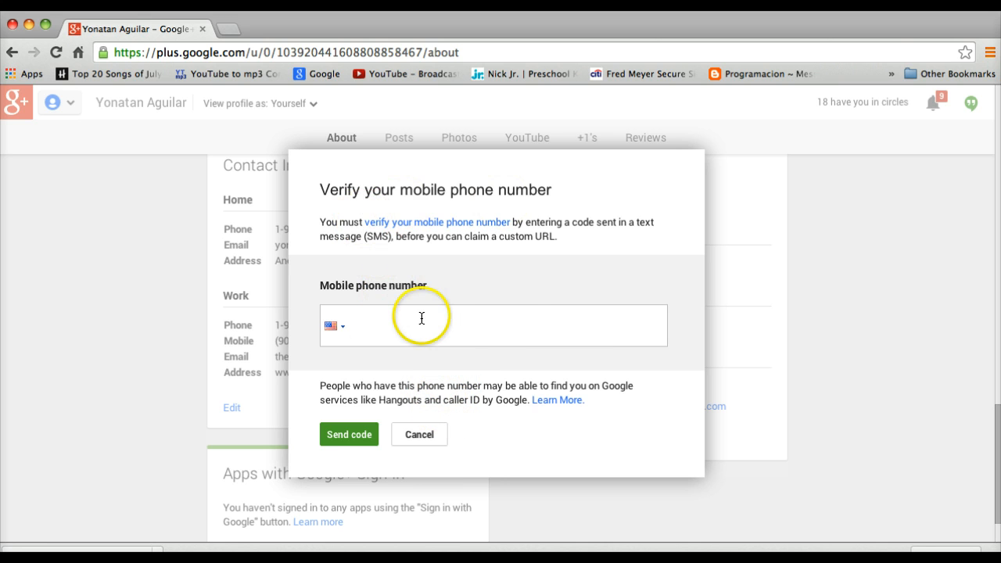
text(90)
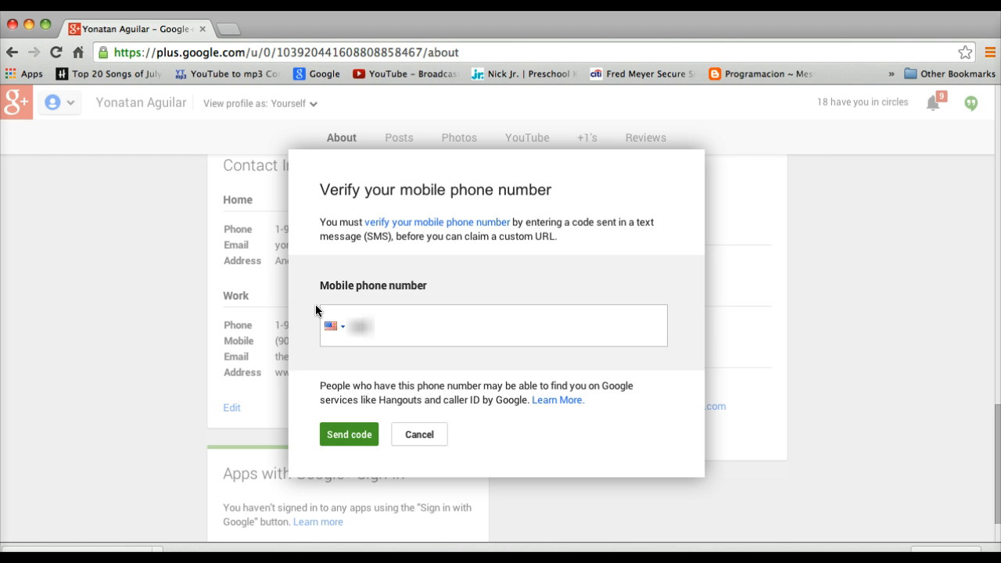
text(5555)
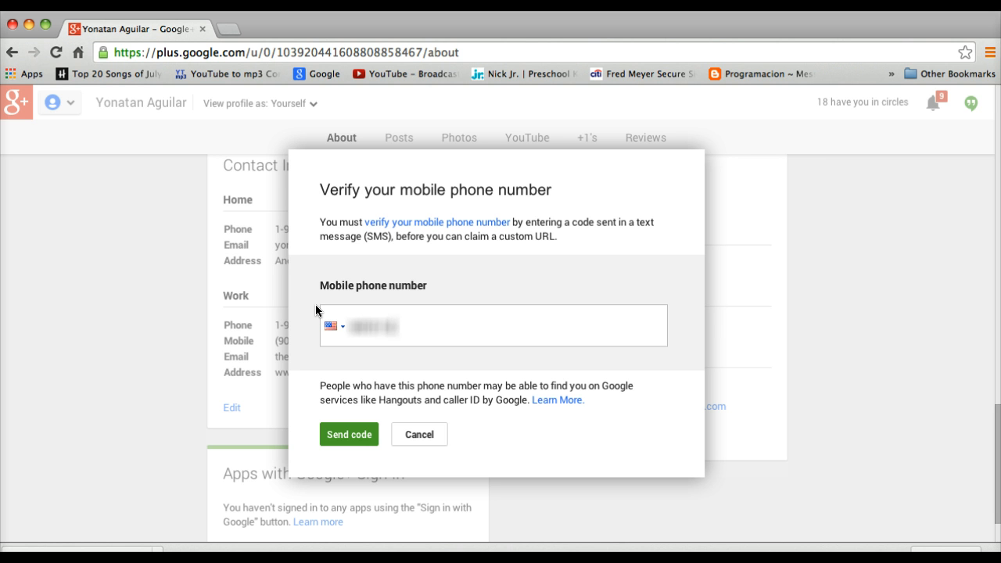
text(555)
Send a verification code to the entered mobile number
click(303, 381)
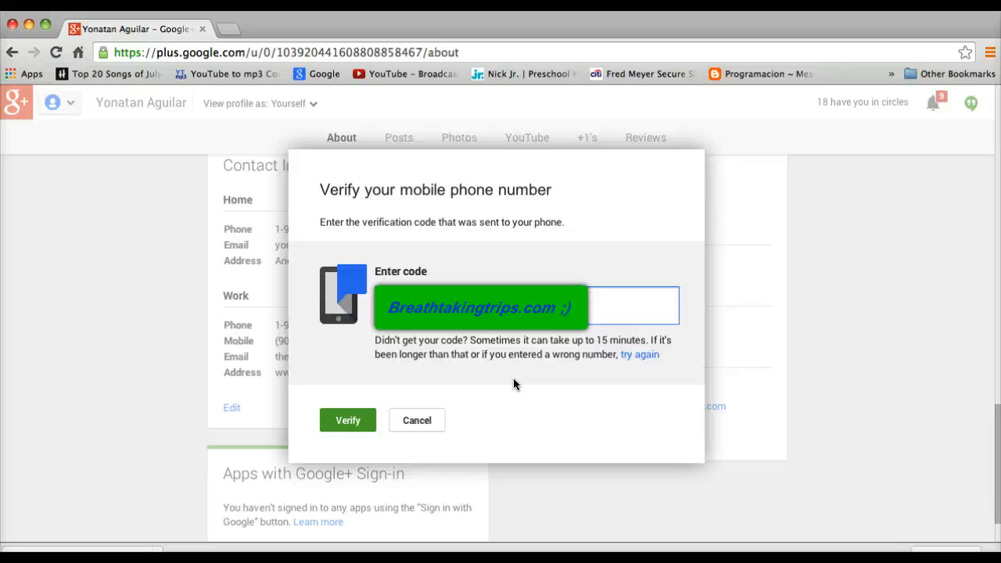
Verify the code and confirm claiming google.com/+YonatanAguilar7 as the custom URL
click(355, 426)
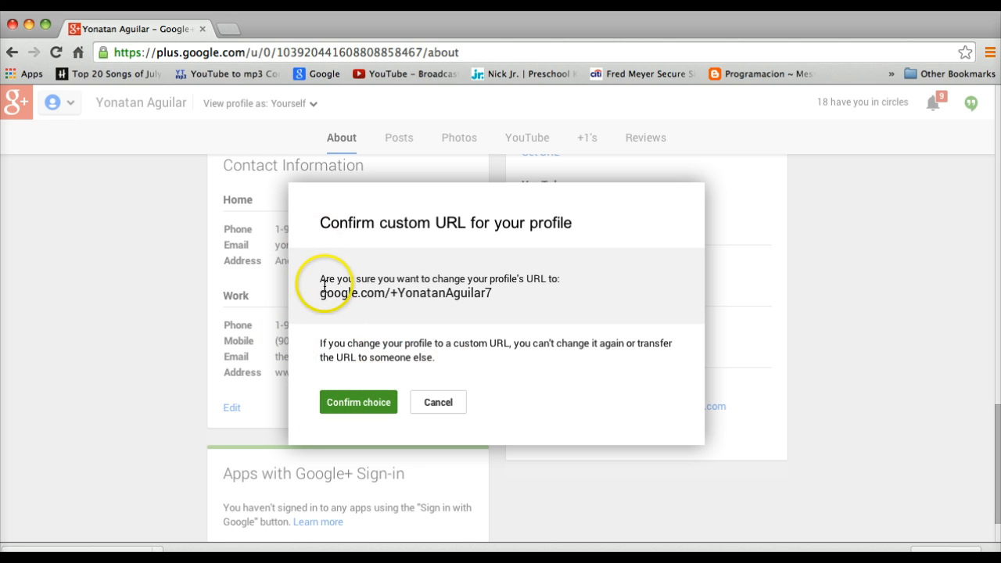
drag(327, 294, 444, 326)
click(556, 322)
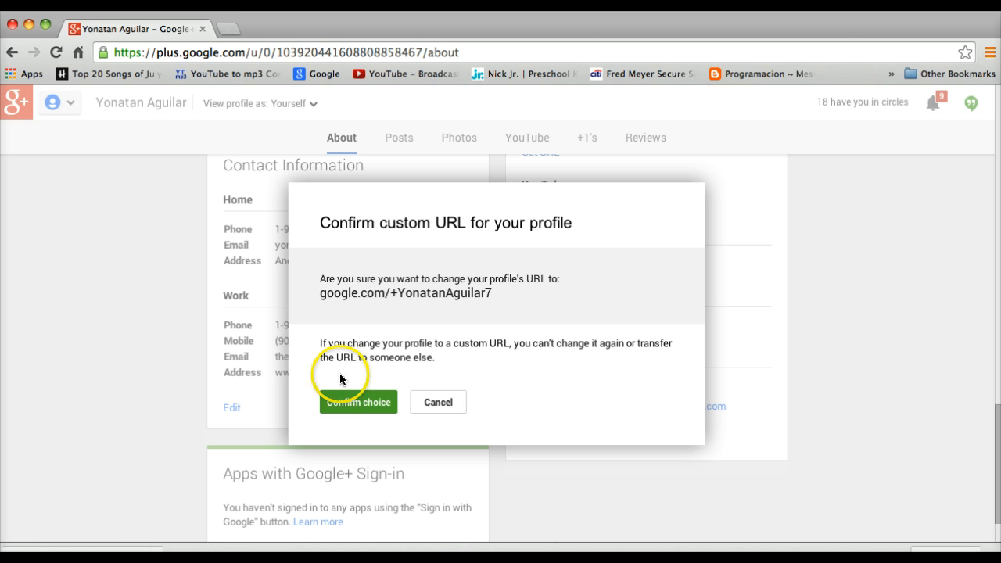
click(364, 404)
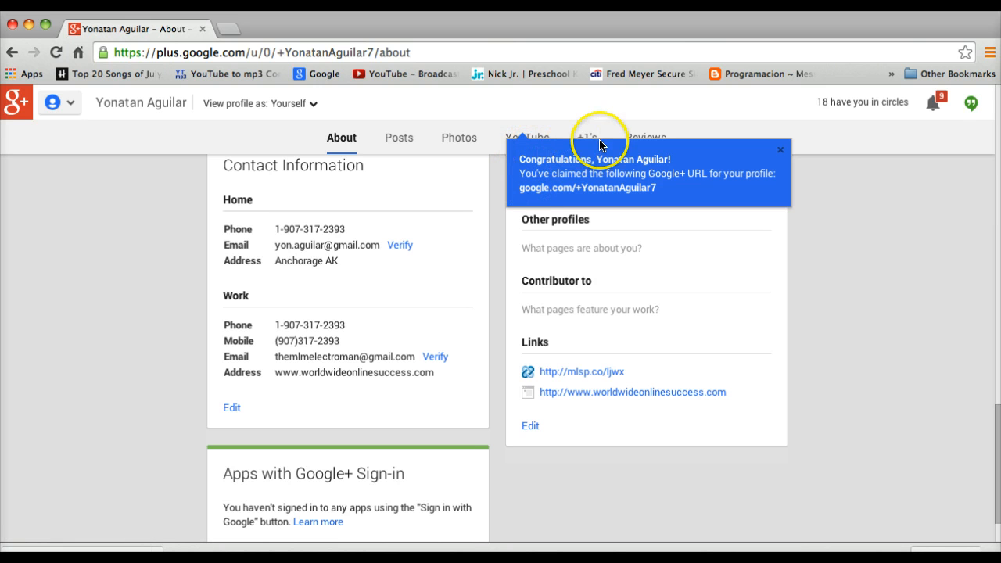
Copy google.com/+YonatanAguilar7 from the congratulations notice
drag(519, 187, 628, 181)
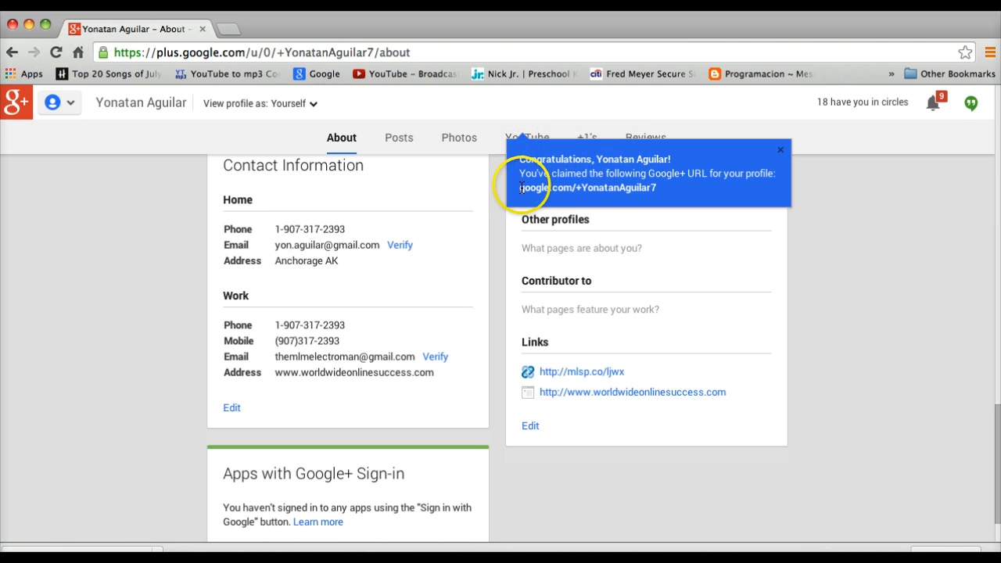
right_click(647, 187)
click(678, 195)
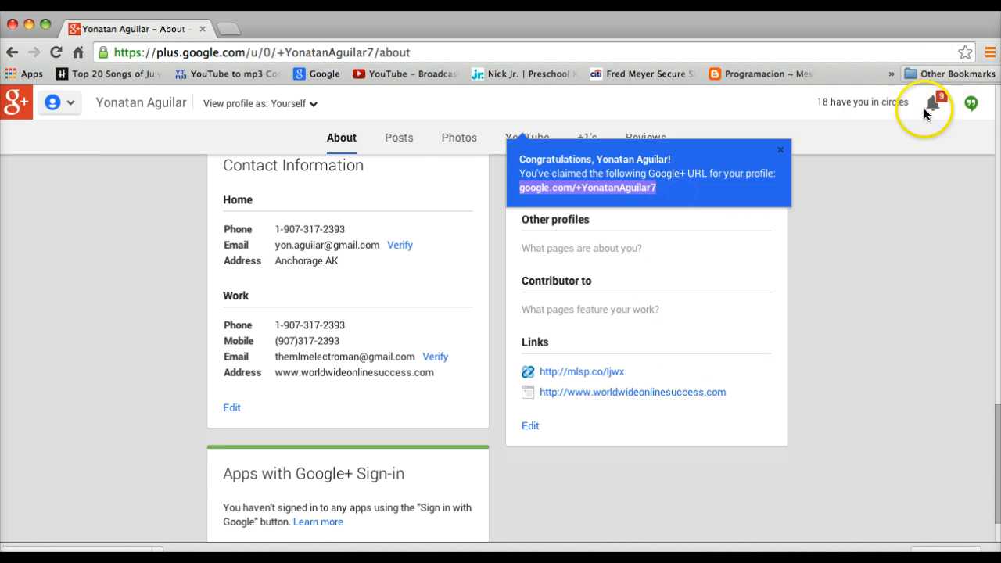
scroll(492, 204, up, 10)
scroll(493, 205, up, 10)
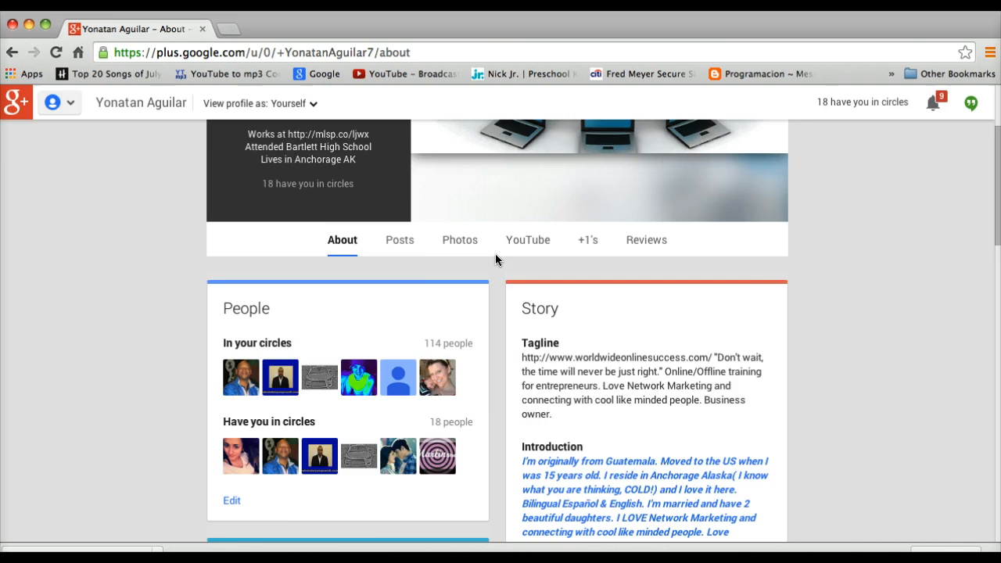
scroll(492, 204, up, 5)
Sign out of the Google account from the avatar menu
click(959, 108)
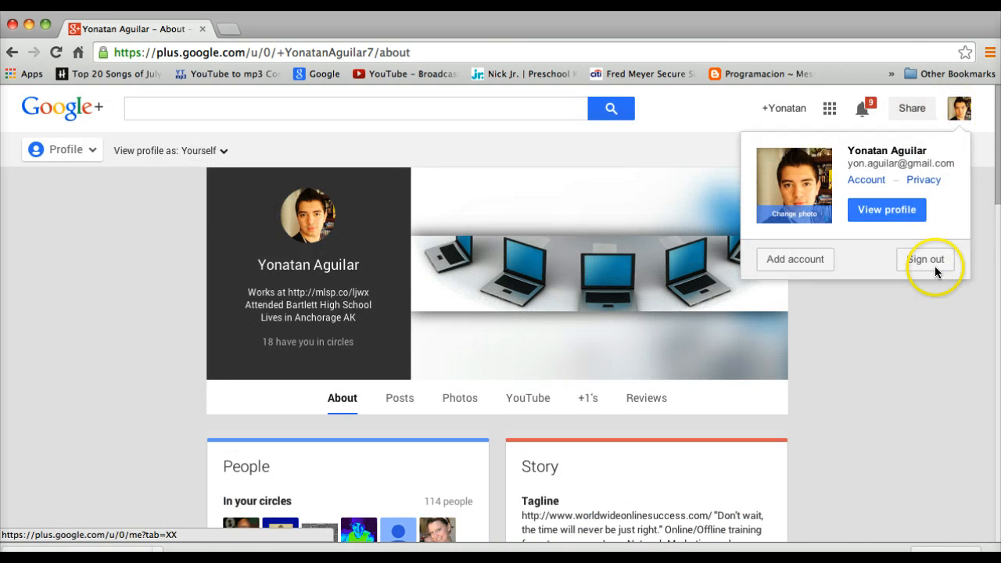
click(935, 262)
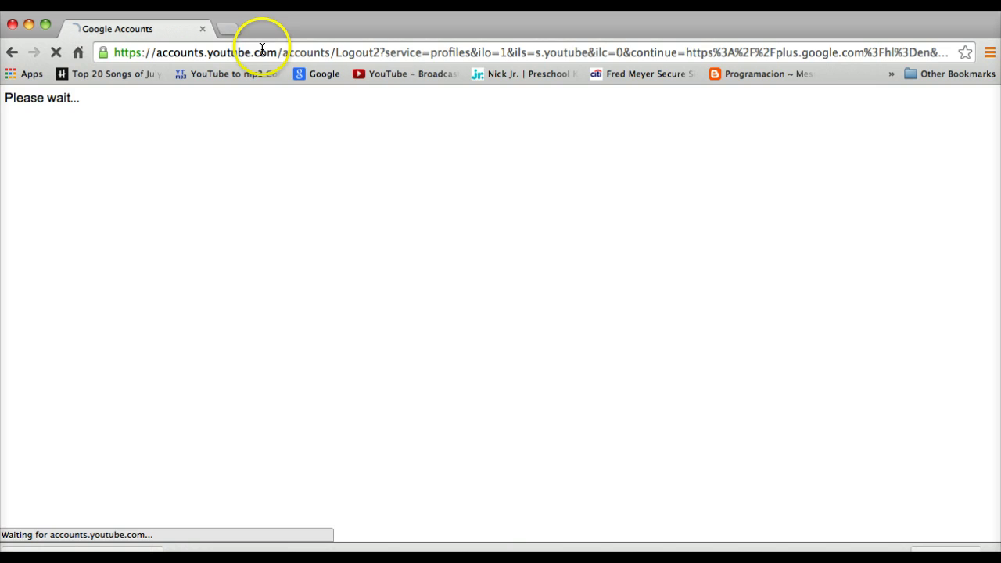
click(263, 49)
right_click(285, 57)
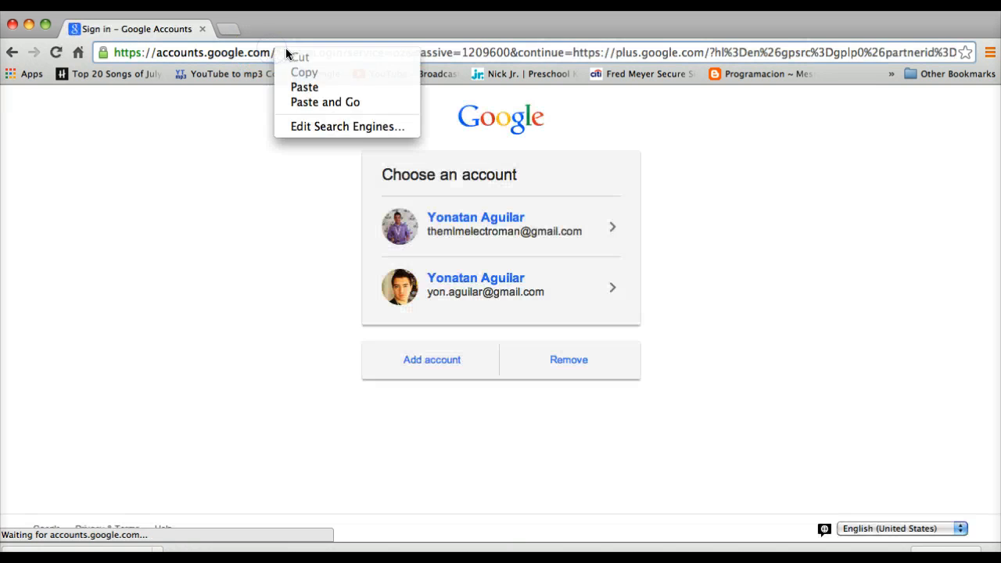
Paste the copied custom URL into the browser address bar
click(250, 55)
click(250, 52)
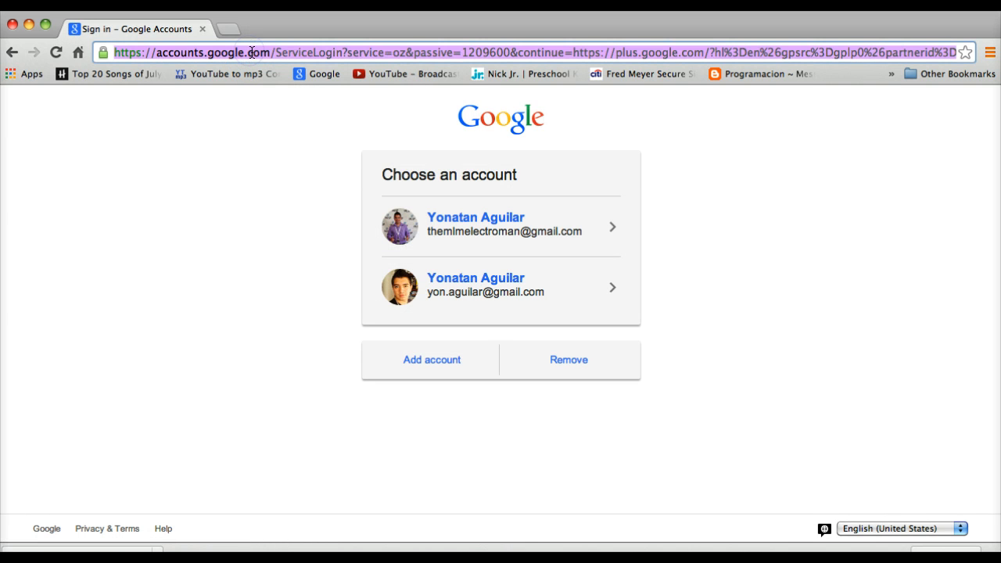
right_click(254, 50)
click(301, 84)
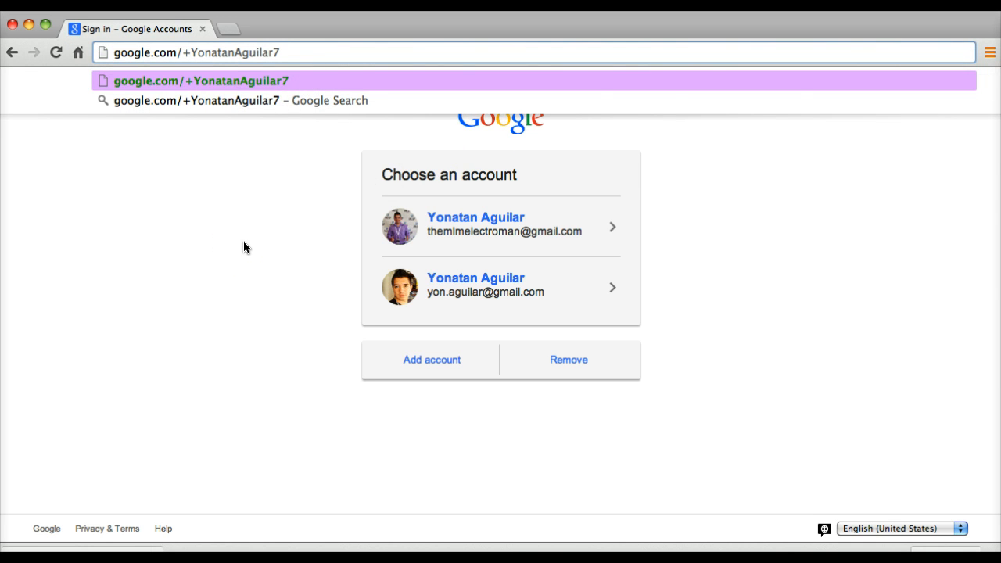
key(Return)
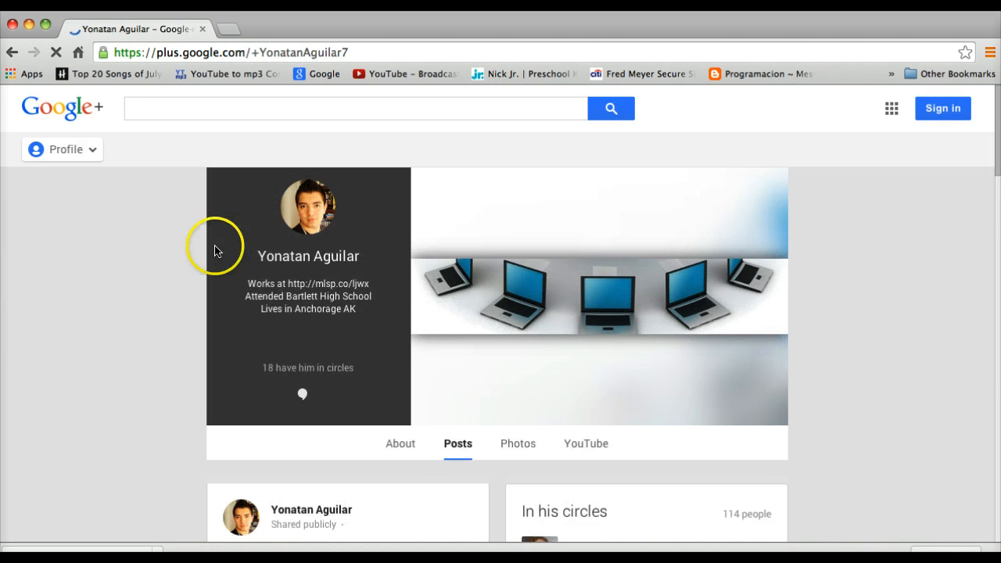
scroll(195, 254, down, 3)
scroll(195, 254, down, 3)
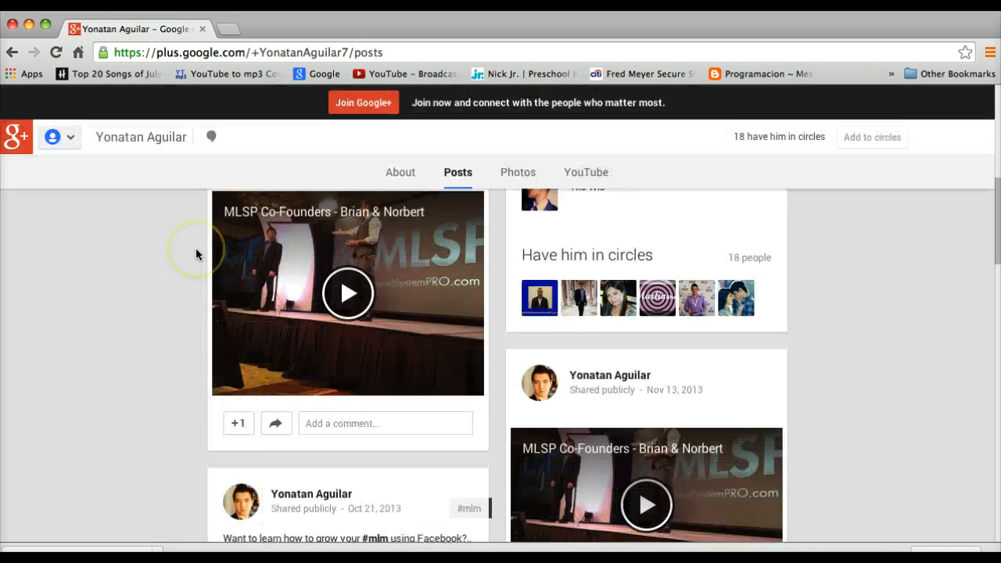
scroll(207, 337, down, 2)
scroll(197, 381, down, 5)
scroll(198, 382, up, 5)
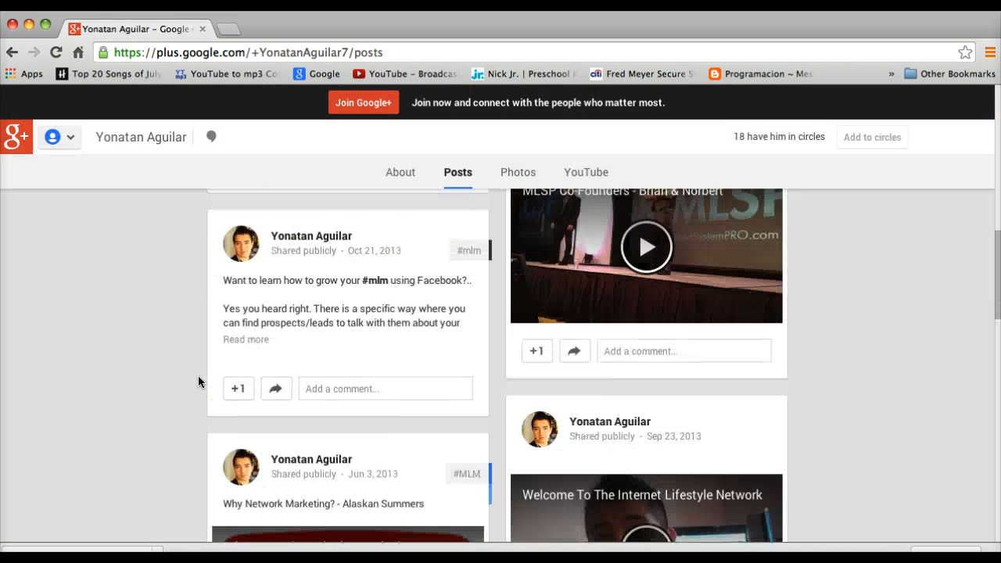
scroll(200, 375, up, 10)
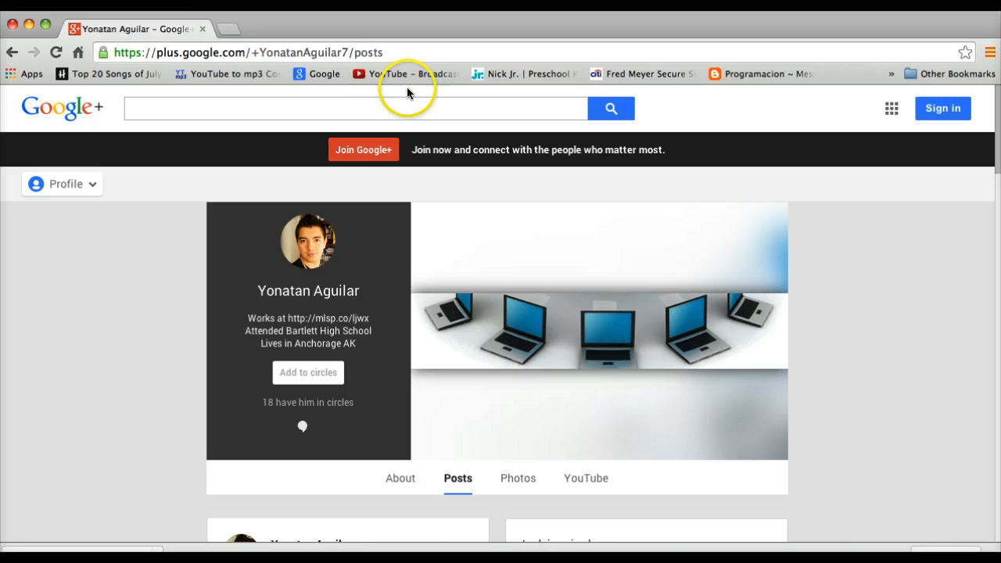
click(230, 29)
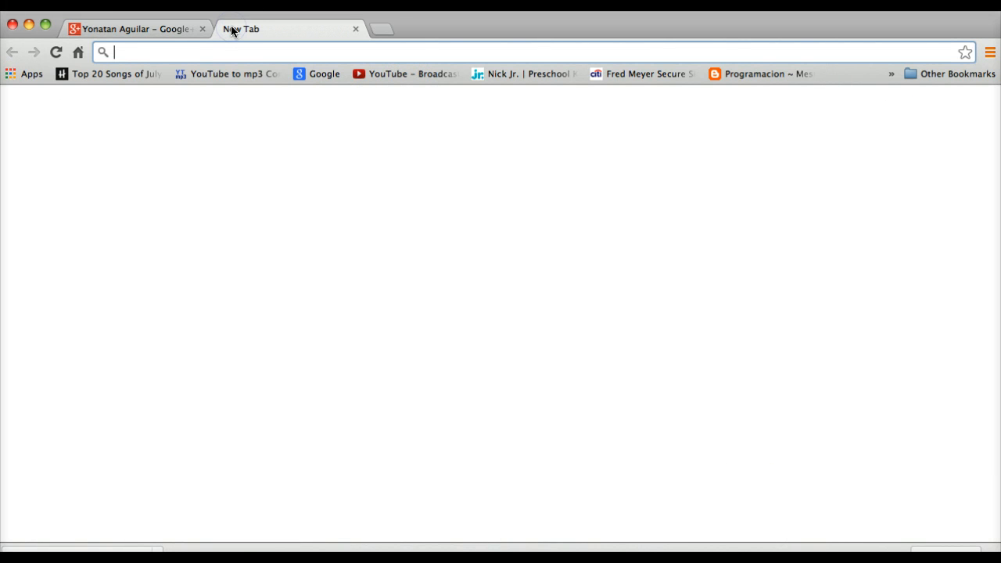
Load worldwideonlinesuccess.com in the new tab from the autocompleted address
click(125, 26)
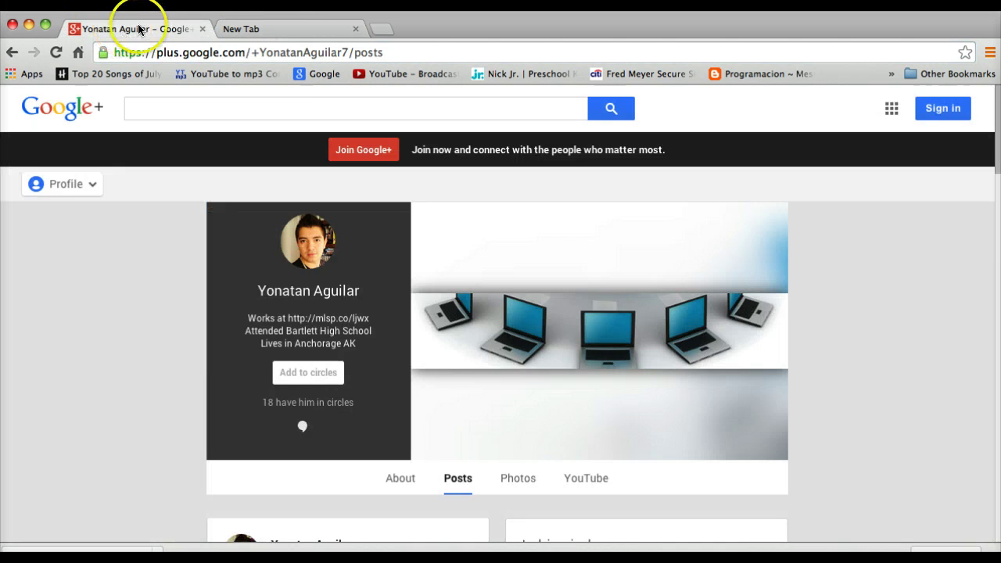
click(300, 27)
text(worldwideonlinesuccess.com)
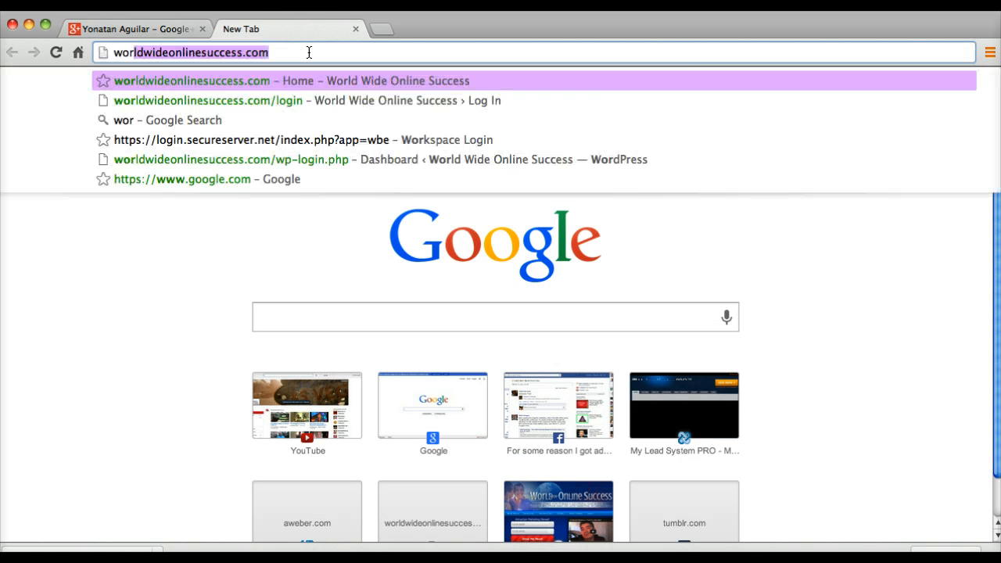
text(l)
key(Return)
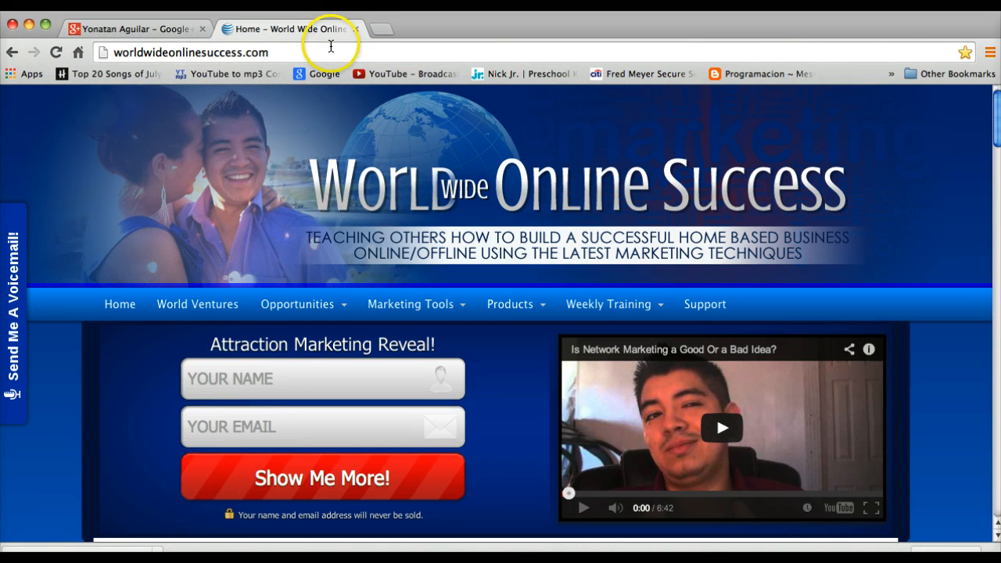
click(313, 54)
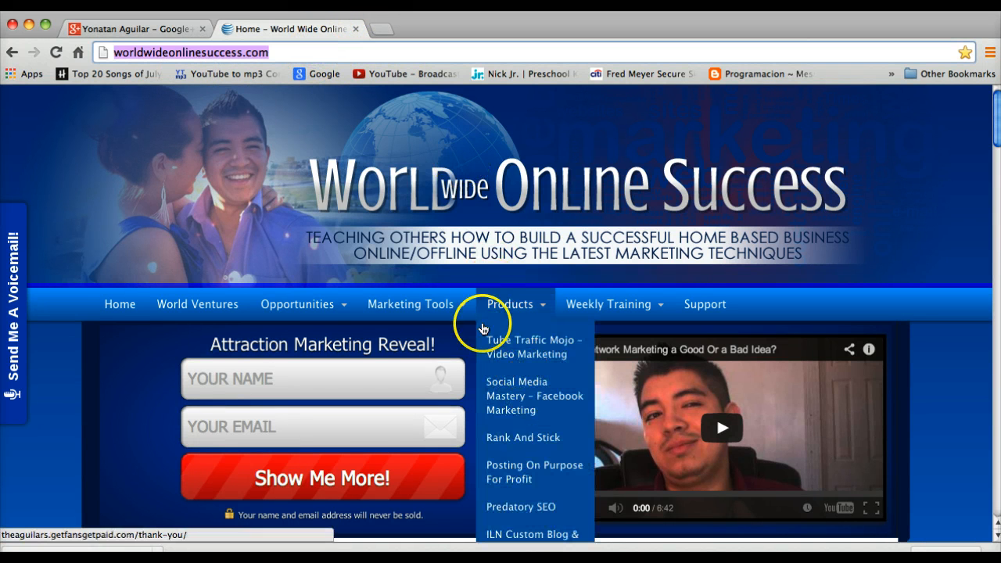
mouse_move(301, 304)
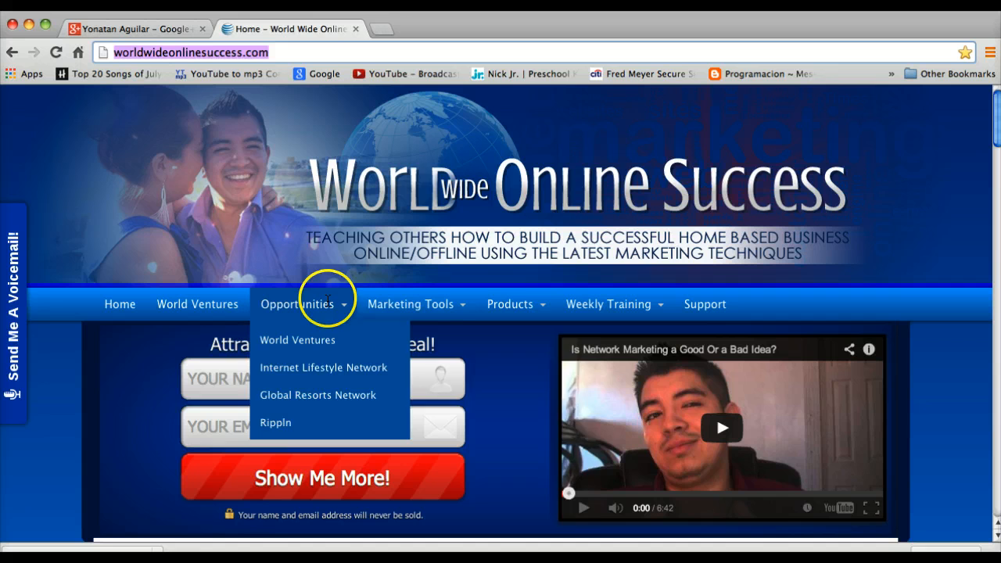
mouse_move(516, 304)
scroll(547, 157, down, 5)
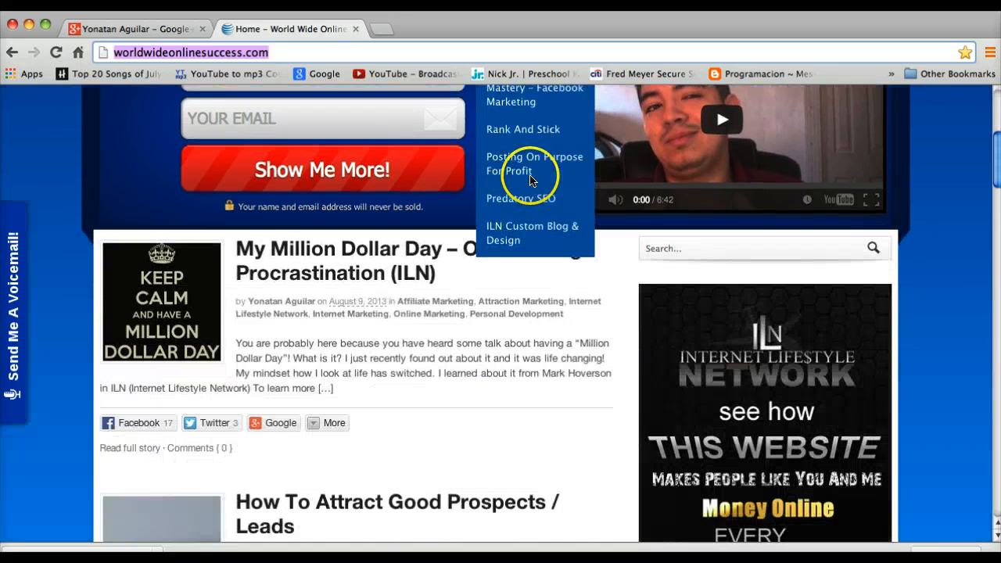
click(618, 324)
scroll(618, 324, down, 10)
scroll(558, 306, down, 2)
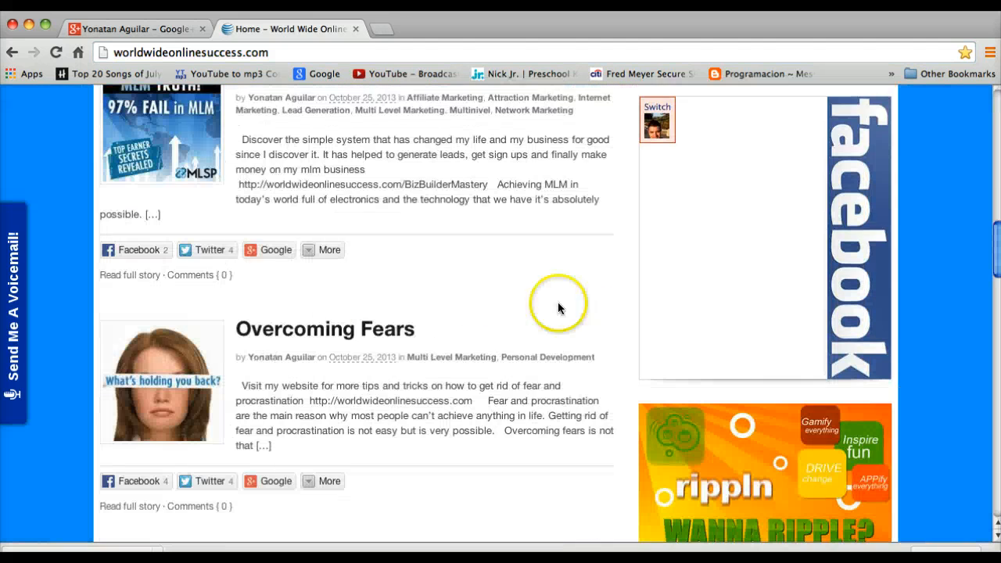
scroll(409, 232, down, 1)
scroll(495, 325, down, 5)
scroll(494, 325, down, 5)
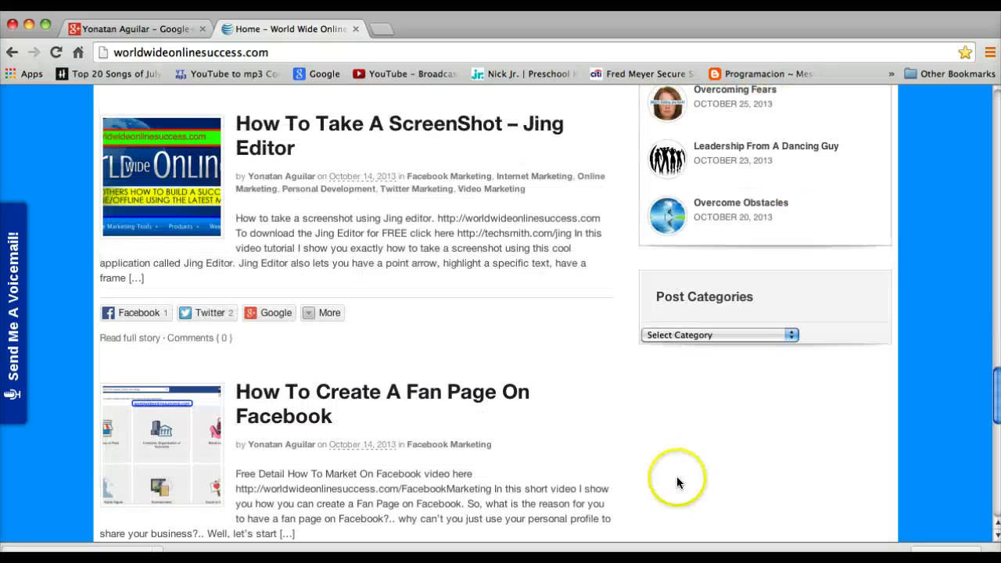
click(720, 334)
scroll(713, 388, down, 3)
scroll(715, 438, down, 3)
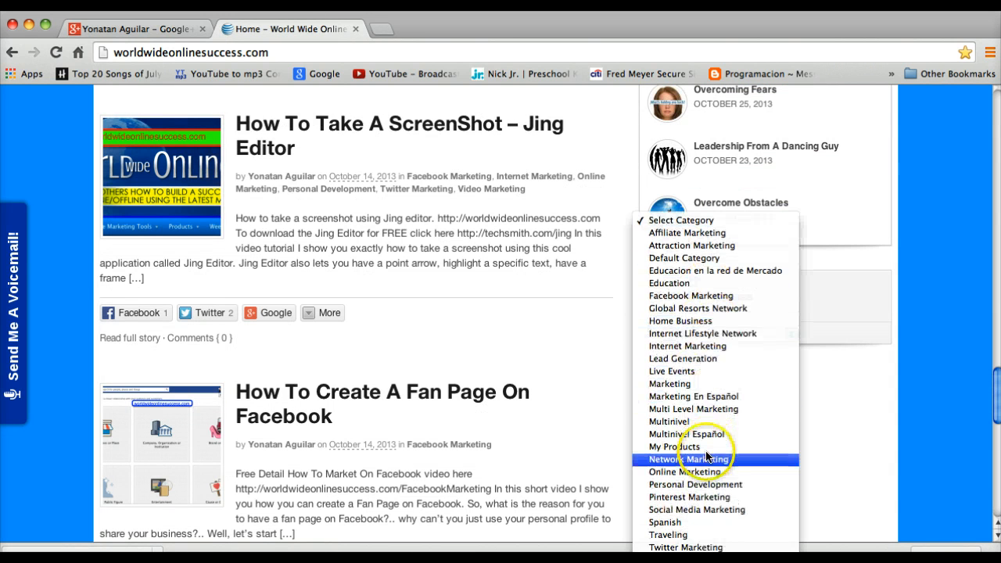
scroll(618, 385, up, 3)
scroll(617, 385, up, 5)
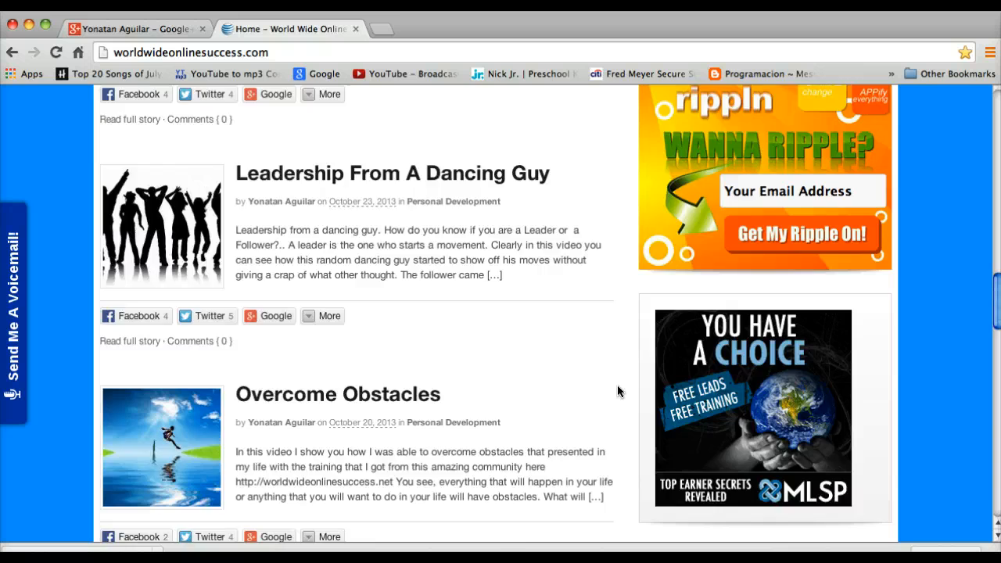
scroll(617, 385, up, 4)
scroll(617, 385, up, 8)
scroll(617, 384, up, 3)
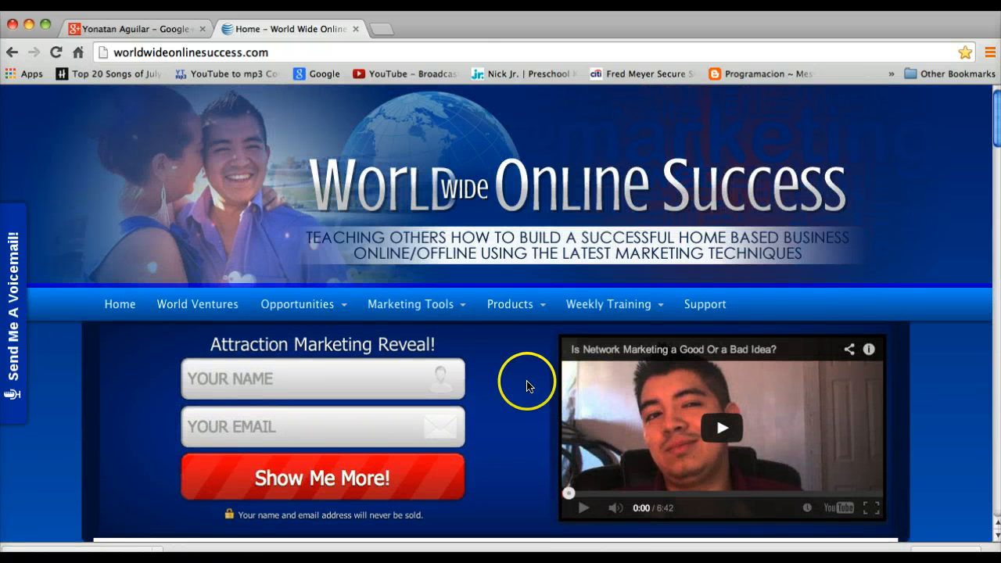
click(129, 29)
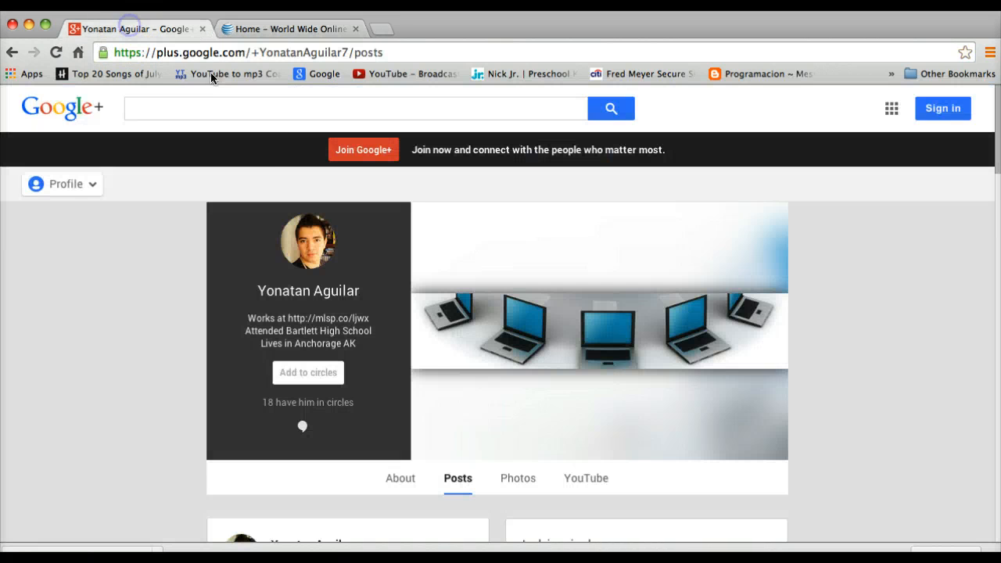